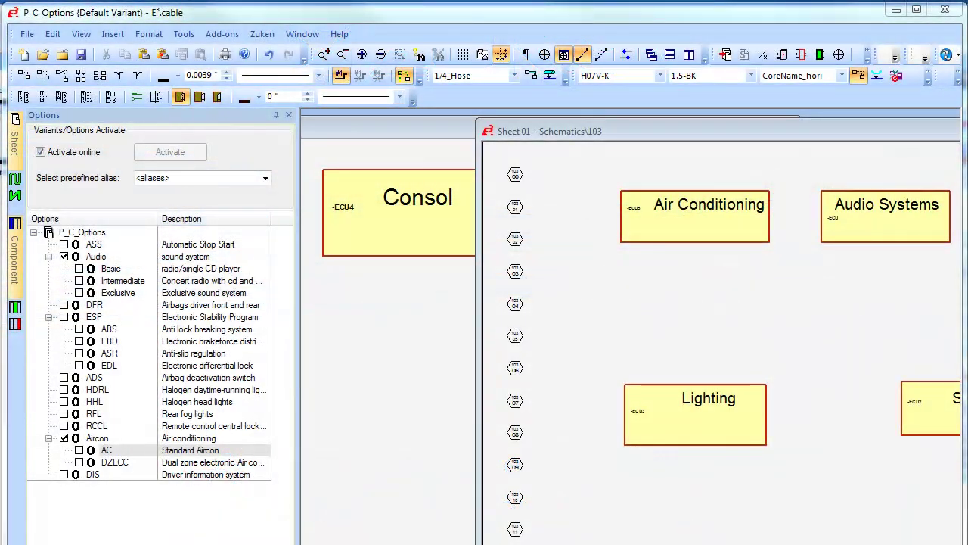
Float the Options and Packages panels over the schematic, leaving Configurations docked on the left
{"action": "left_click_drag", "start_coordinate": [44, 115], "coordinate": [660, 156]}
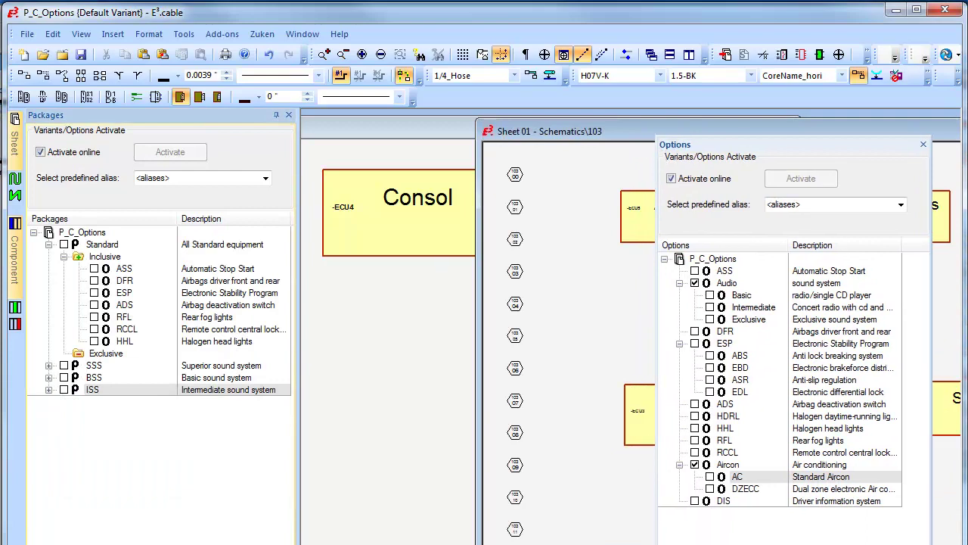
{"action": "left_click_drag", "start_coordinate": [45, 115], "coordinate": [370, 159]}
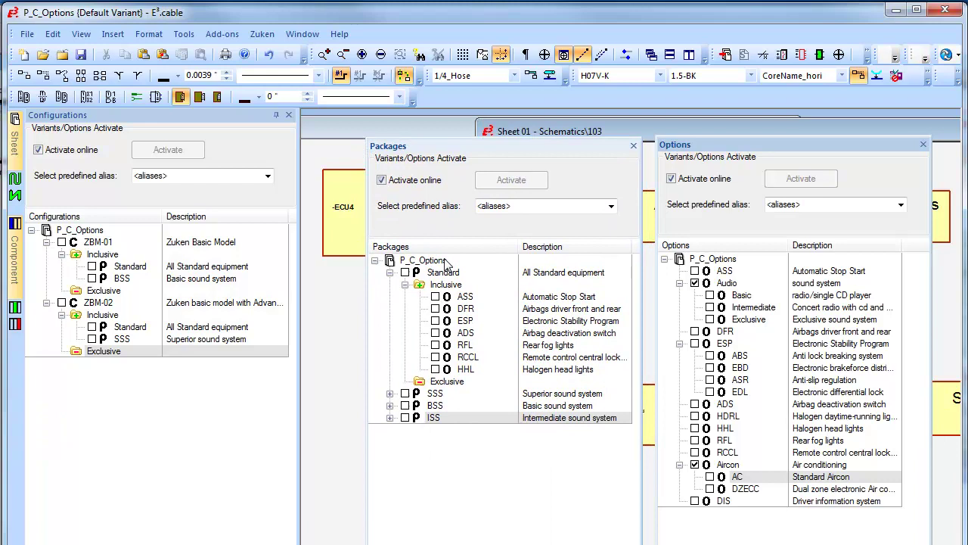
Create a package under P_C_Options named Sport with description 'Sports edition'
{"action": "right_click", "coordinate": [447, 261]}
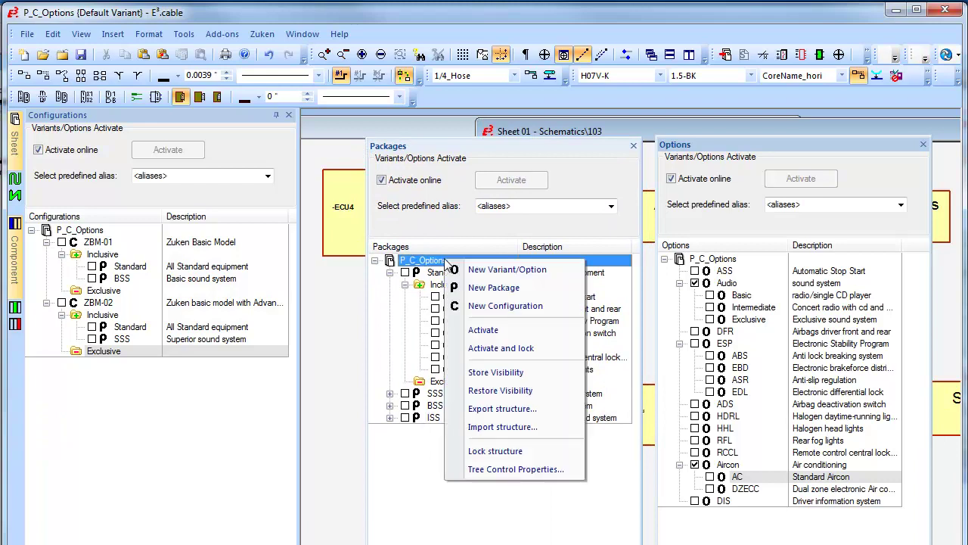
{"action": "left_click", "coordinate": [514, 289]}
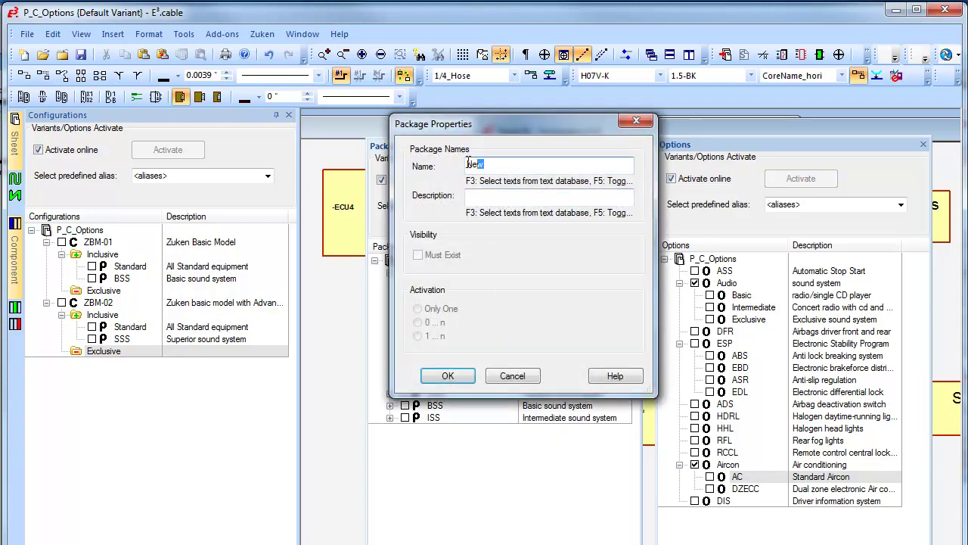
{"action": "type", "text": "Sport"}
{"action": "key", "text": "Tab"}
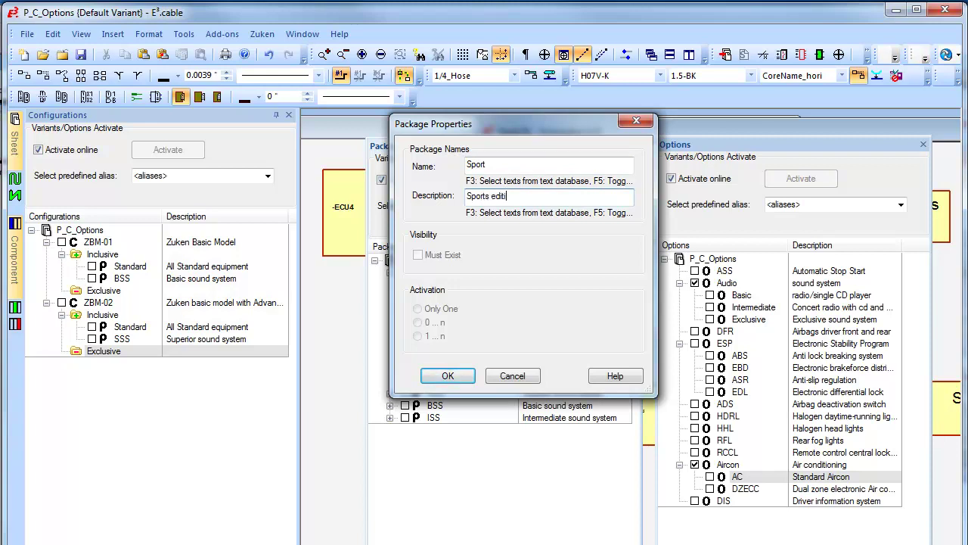
{"action": "key", "text": "Return"}
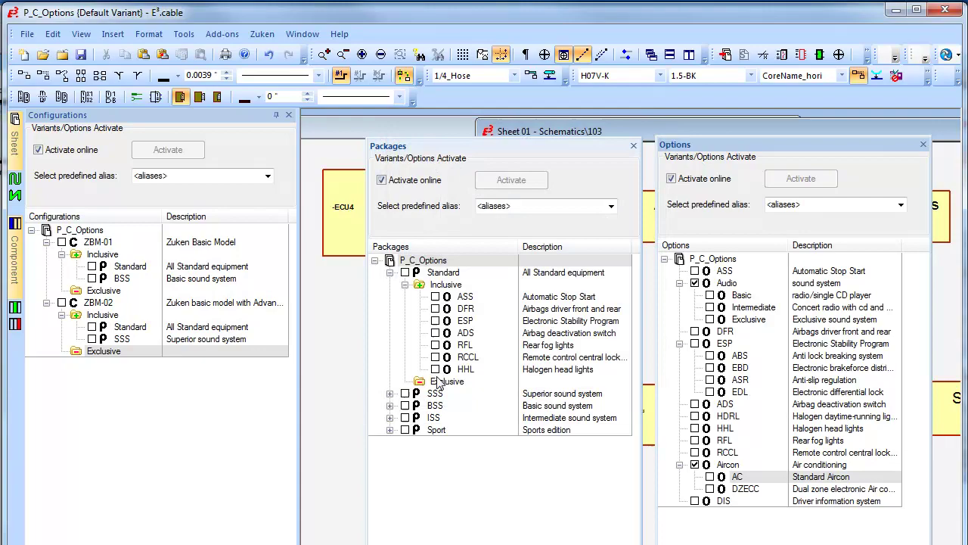
Put the Standard package and the HDRL and DIS options into Sport's Inclusive group
{"action": "left_click", "coordinate": [389, 429]}
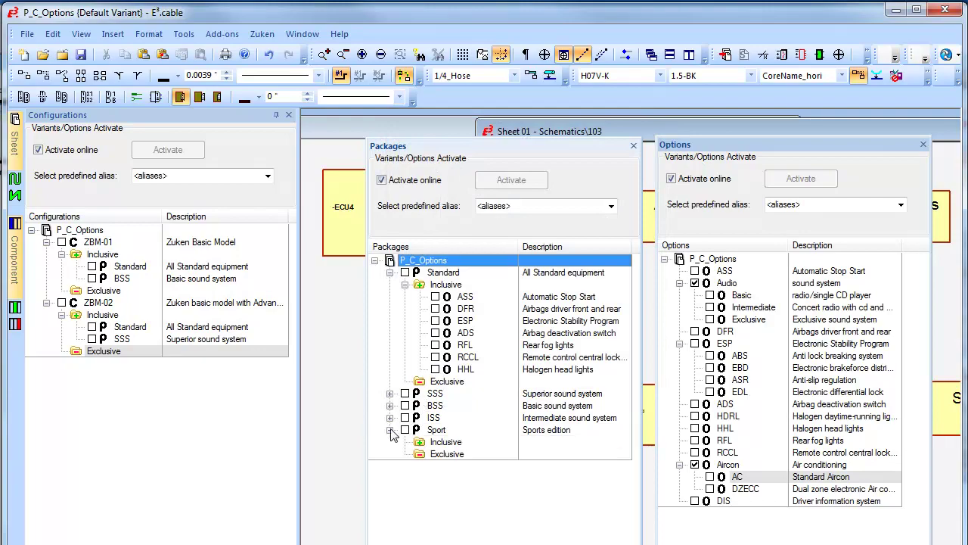
{"action": "left_click", "coordinate": [453, 286]}
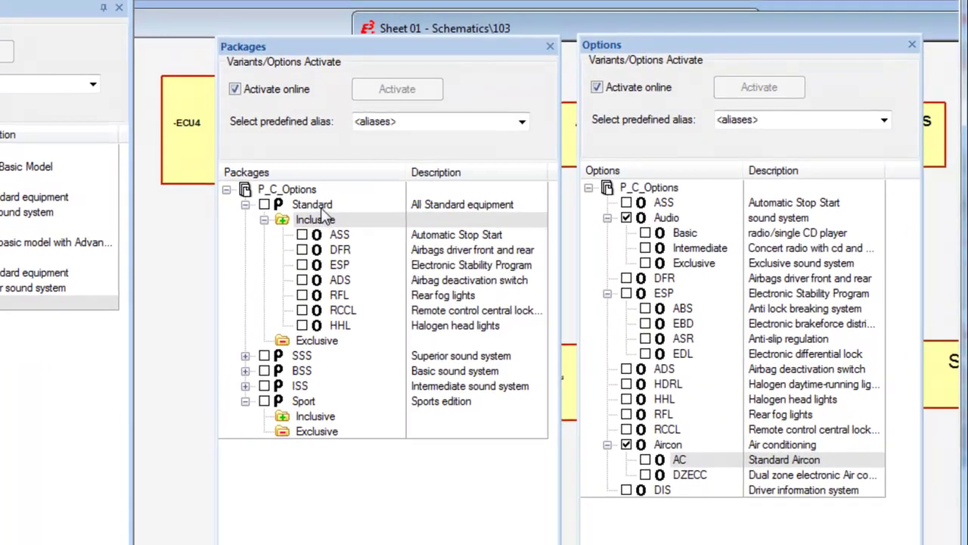
{"action": "left_click", "coordinate": [316, 205]}
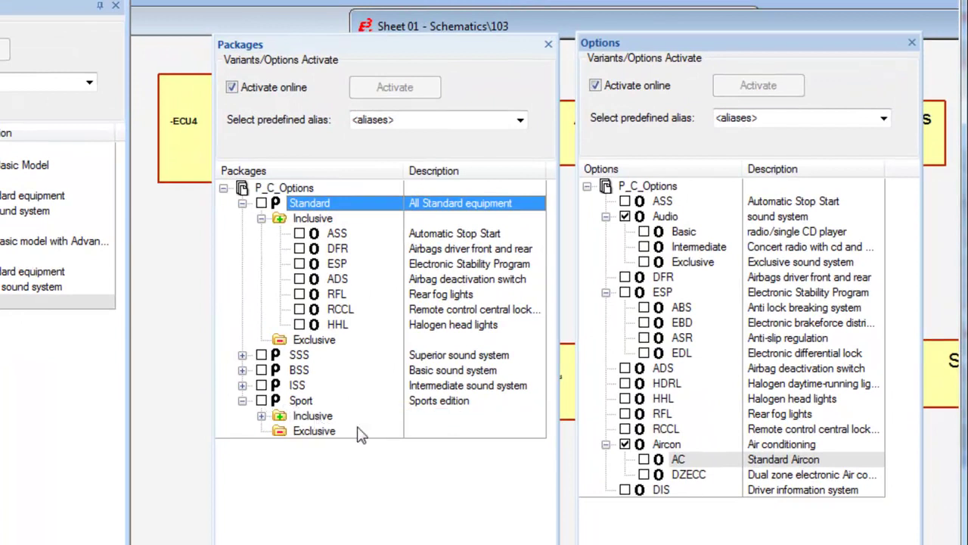
{"action": "left_click", "coordinate": [669, 384]}
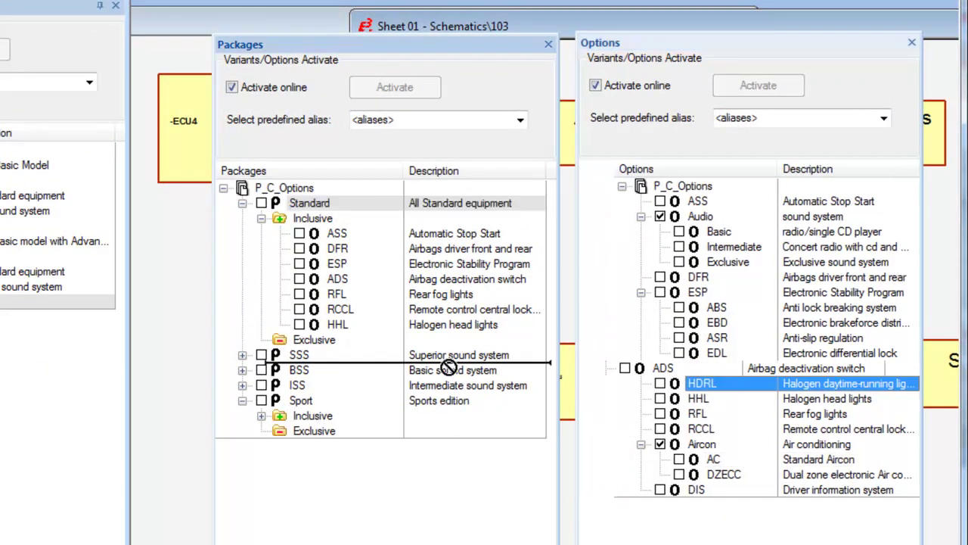
{"action": "left_click", "coordinate": [280, 416]}
{"action": "left_click", "coordinate": [261, 416]}
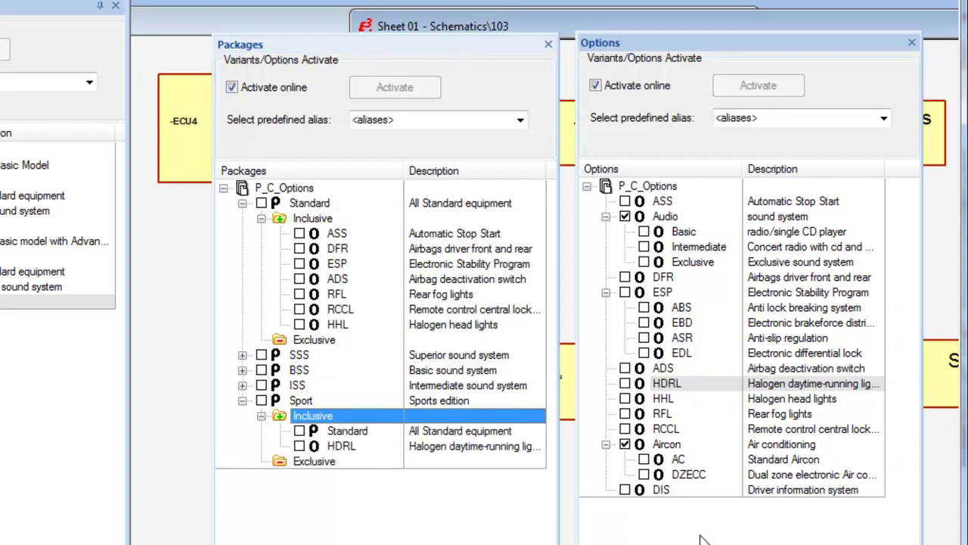
{"action": "left_click_drag", "start_coordinate": [677, 492], "coordinate": [371, 421]}
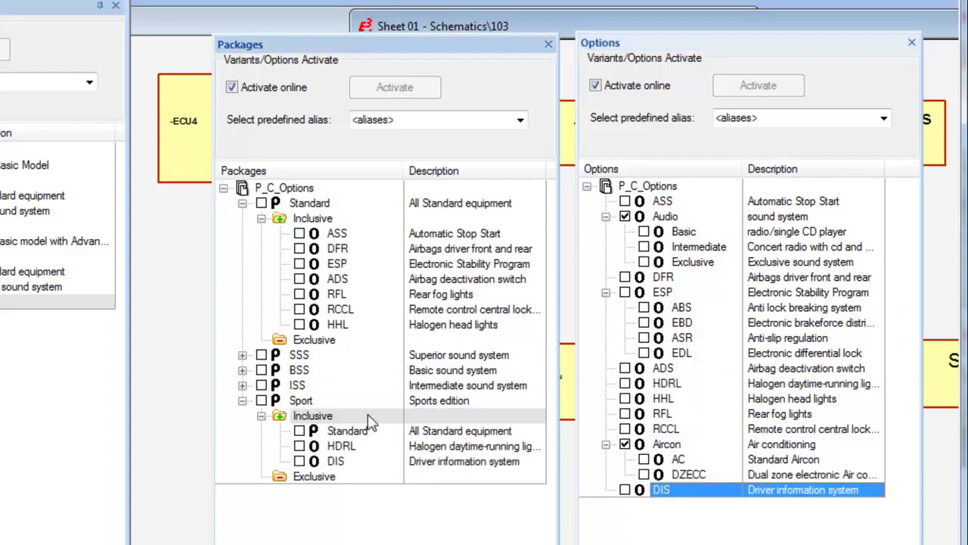
Create a package named BAC with description 'Basic Aircon' under P_C_Options
{"action": "right_click", "coordinate": [284, 189]}
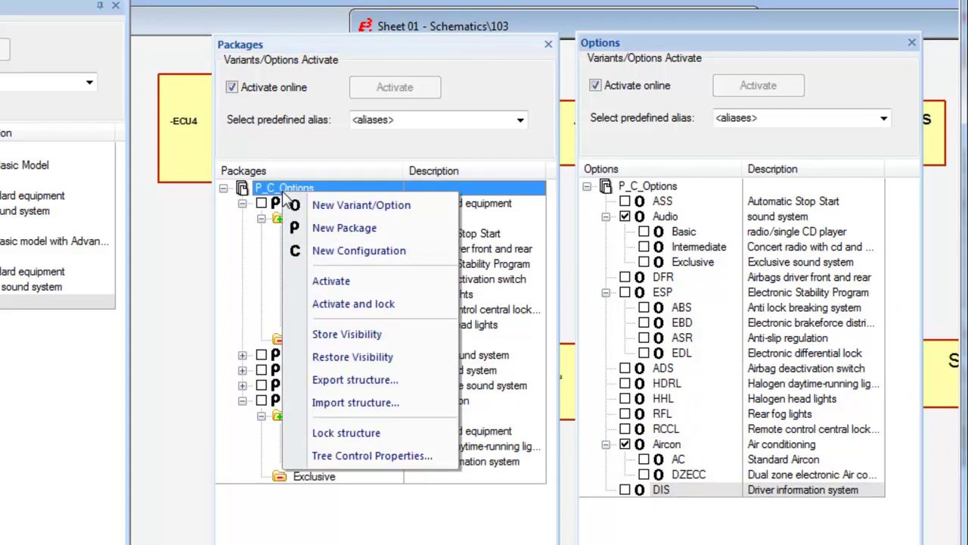
{"action": "left_click", "coordinate": [344, 228]}
{"action": "double_click", "coordinate": [347, 69]}
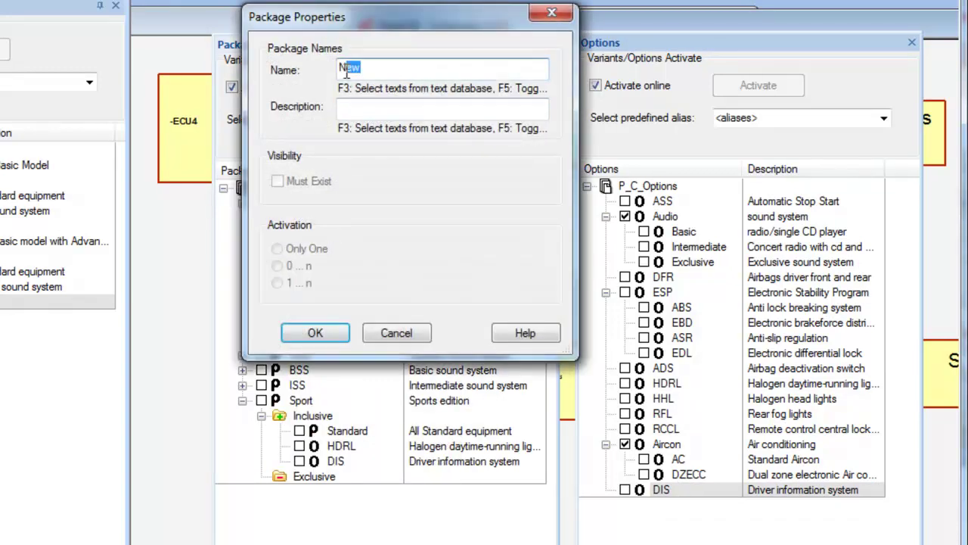
{"action": "left_click_drag", "start_coordinate": [346, 69], "coordinate": [339, 78]}
{"action": "type", "text": "BAC"}
{"action": "key", "text": "Tab"}
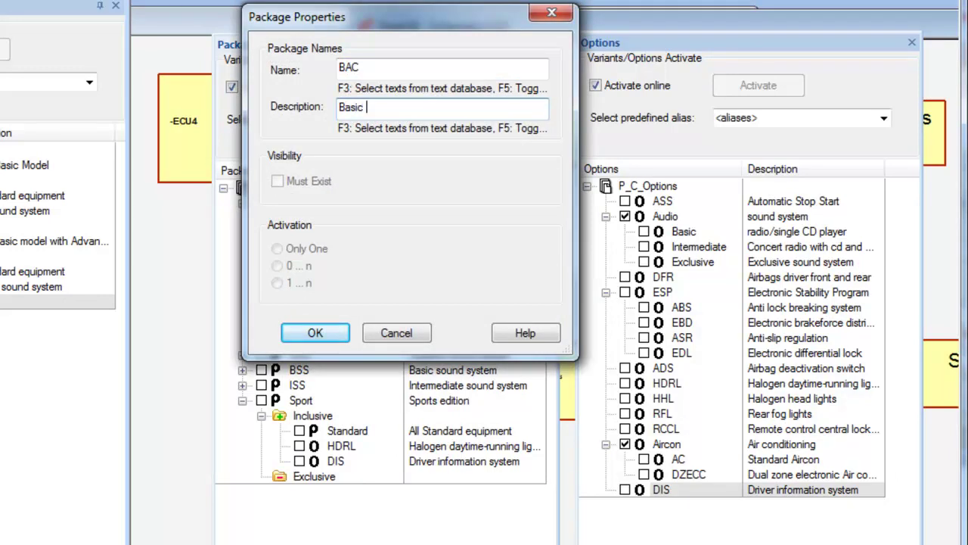
{"action": "key", "text": "Return"}
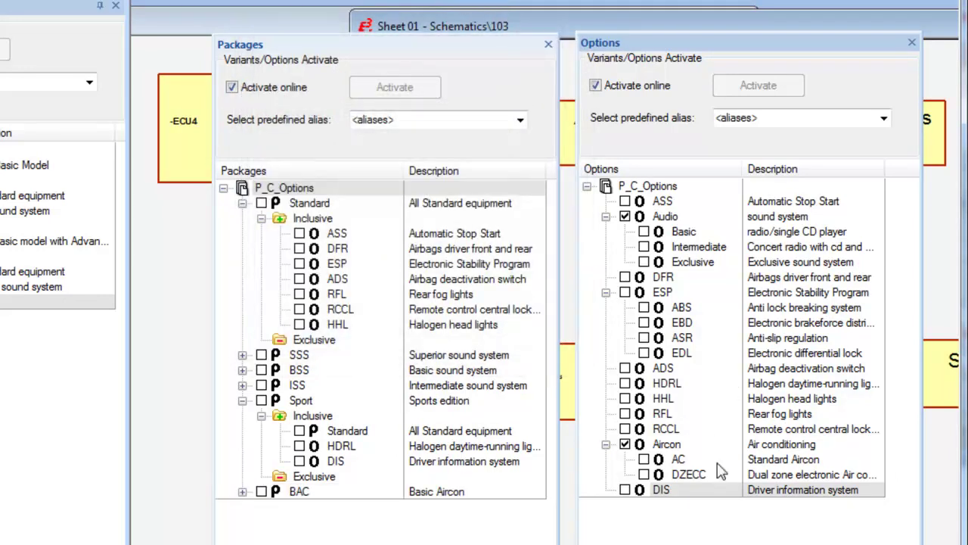
Include the AC option in BAC and exclude the DZECC option
{"action": "left_click", "coordinate": [676, 460]}
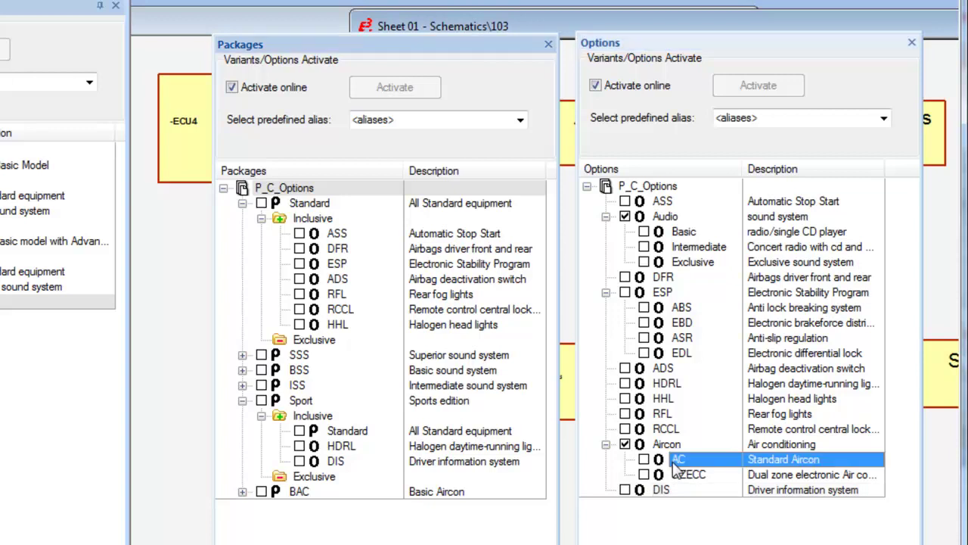
{"action": "left_click", "coordinate": [242, 491]}
{"action": "left_click_drag", "start_coordinate": [675, 463], "coordinate": [342, 507]}
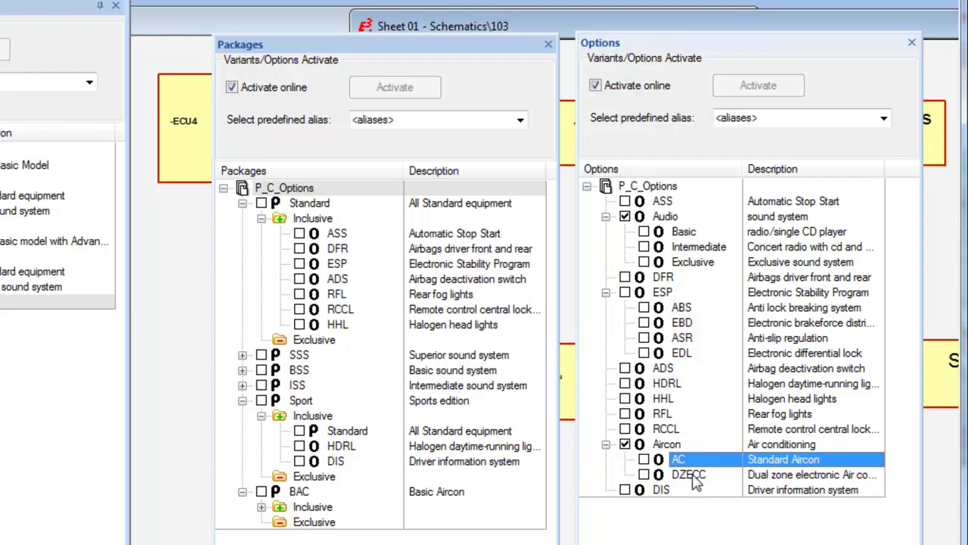
{"action": "left_click_drag", "start_coordinate": [689, 475], "coordinate": [333, 522]}
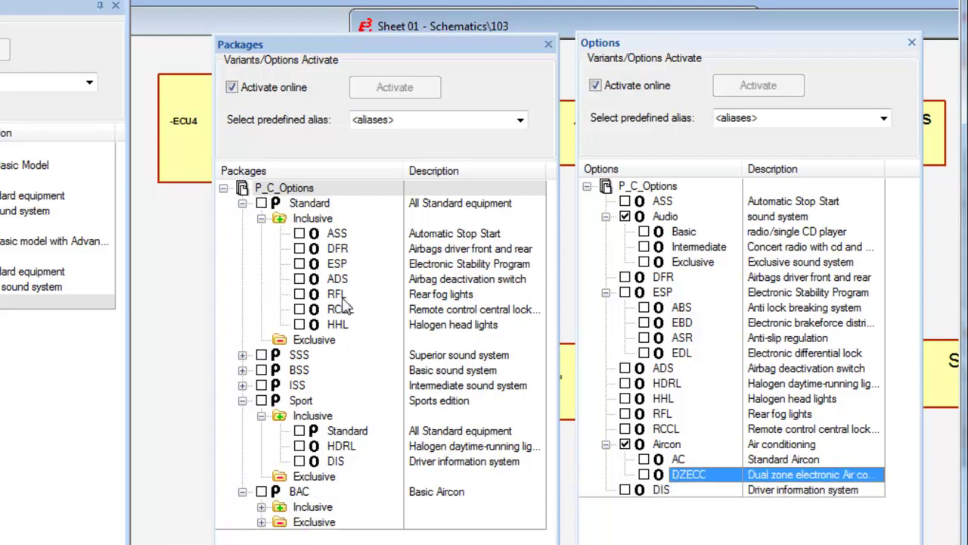
Create a package named AAC with description 'Advanced Aircon'
{"action": "right_click", "coordinate": [301, 191]}
{"action": "left_click", "coordinate": [356, 224]}
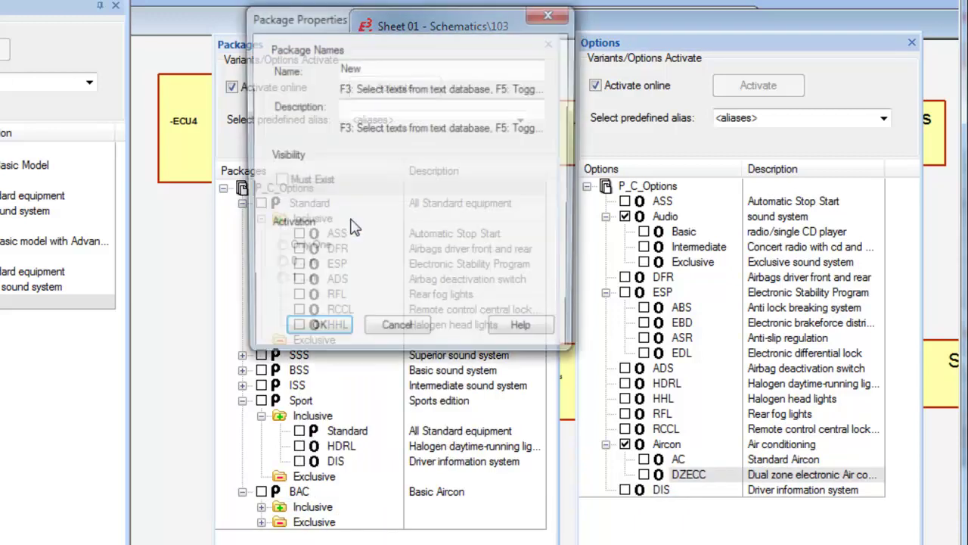
{"action": "type", "text": "AAC"}
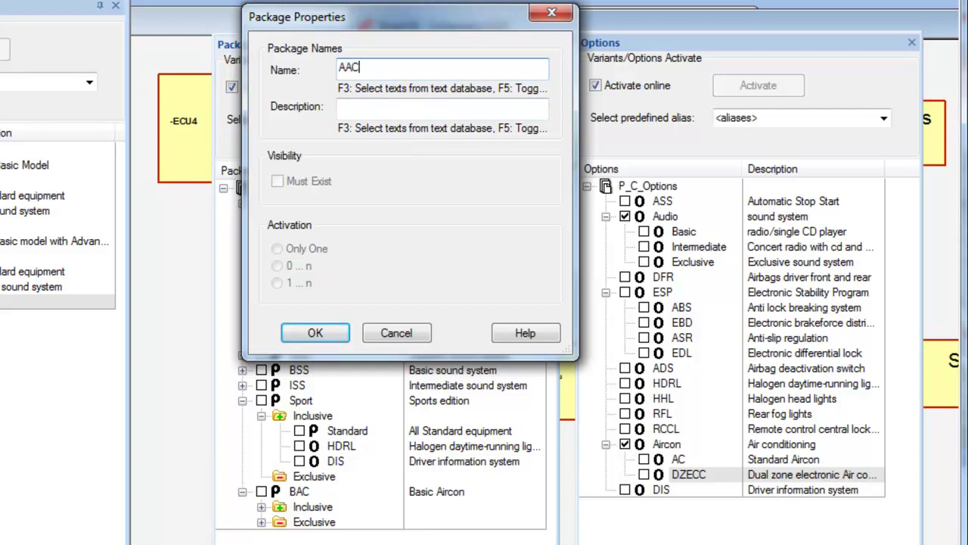
{"action": "left_click", "coordinate": [353, 112]}
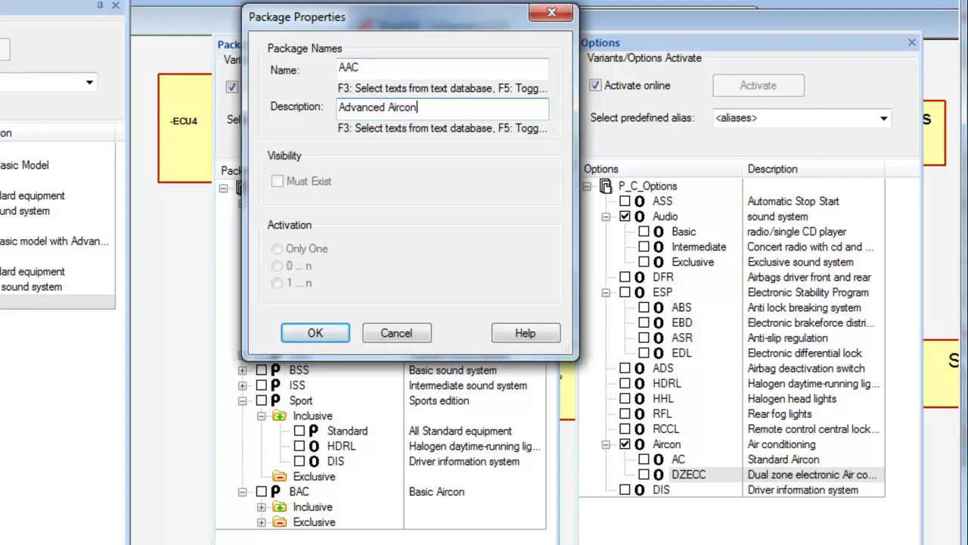
{"action": "key", "text": "Return"}
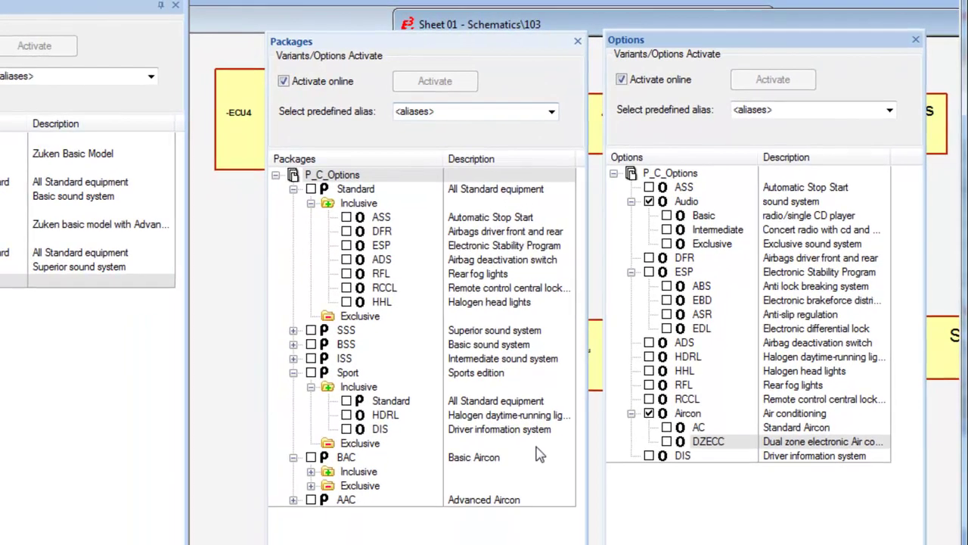
Include the DZECC option in the AAC package and drag BAC toward Sport
{"action": "left_click", "coordinate": [293, 499]}
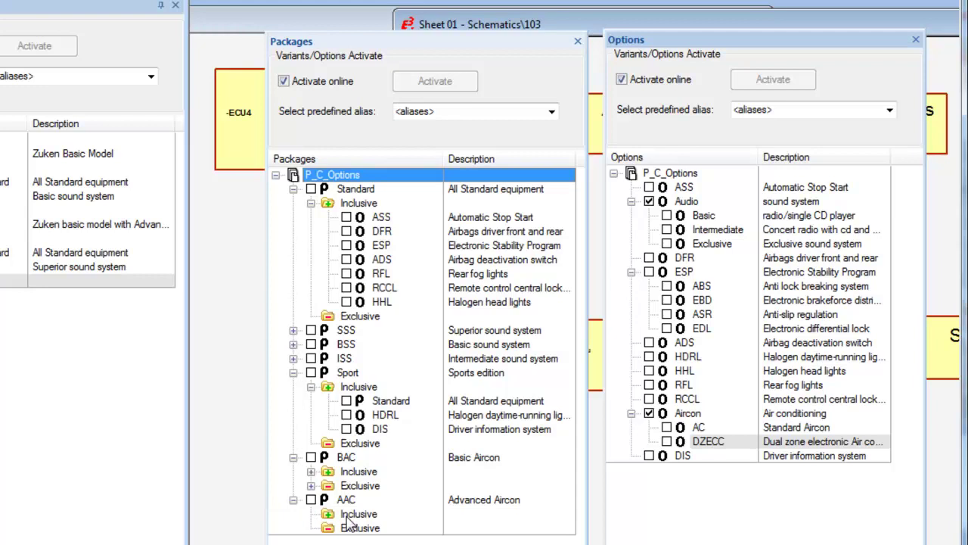
{"action": "left_click_drag", "start_coordinate": [702, 441], "coordinate": [375, 521]}
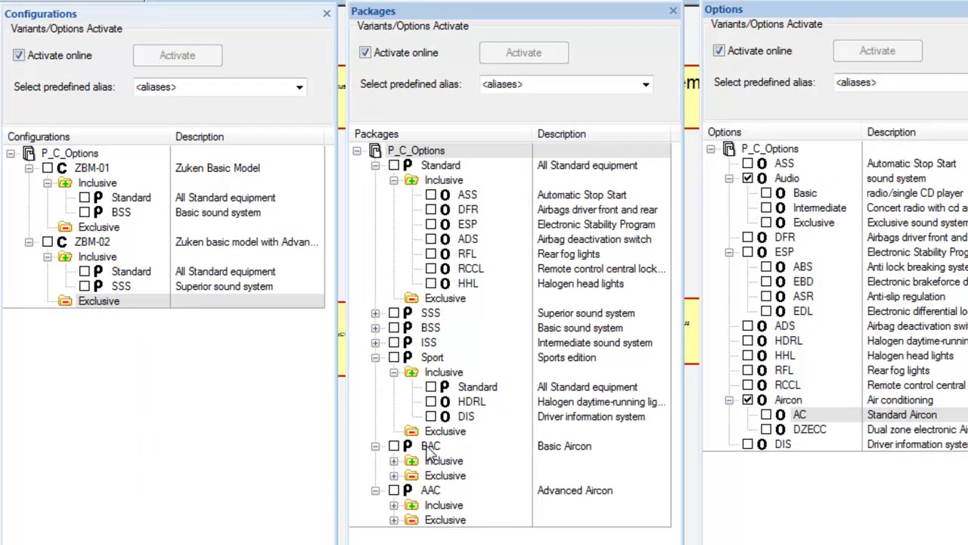
{"action": "left_click_drag", "start_coordinate": [435, 396], "coordinate": [392, 332]}
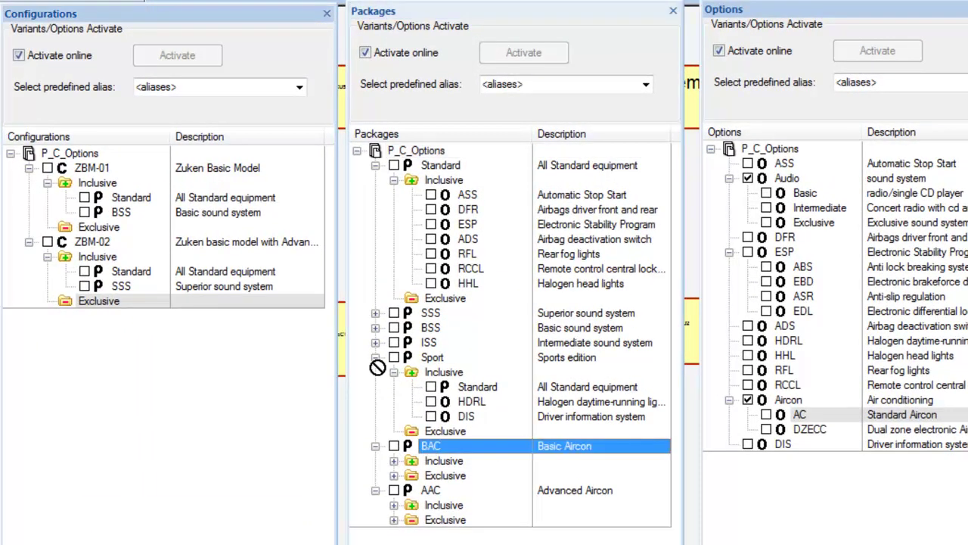
Add BAC to ZBM-01 and ZBM-02 Inclusive sets, then create configuration ZSM-01, 'Zuken sports model'
{"action": "left_click_drag", "start_coordinate": [377, 367], "coordinate": [117, 193]}
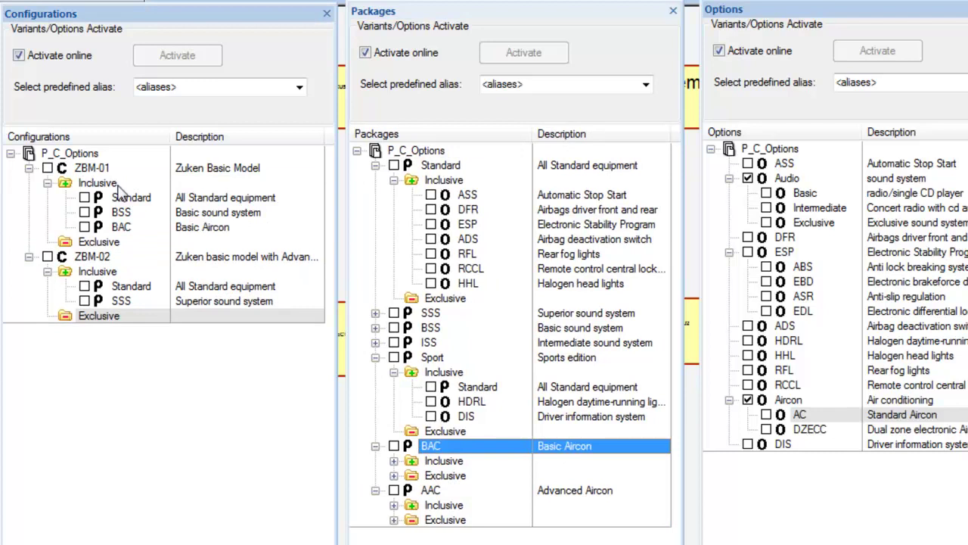
{"action": "left_click_drag", "start_coordinate": [456, 451], "coordinate": [118, 280]}
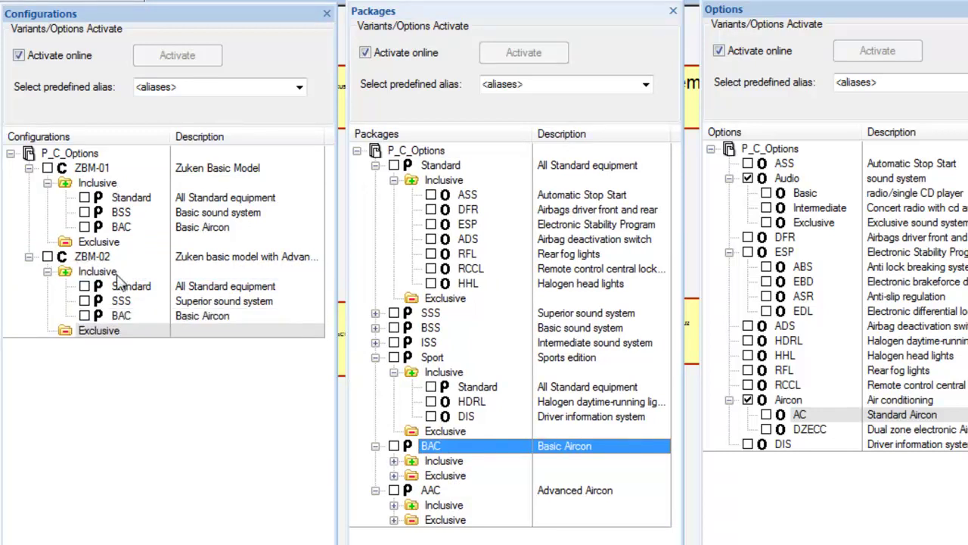
{"action": "left_click", "coordinate": [64, 152]}
{"action": "right_click", "coordinate": [60, 153]}
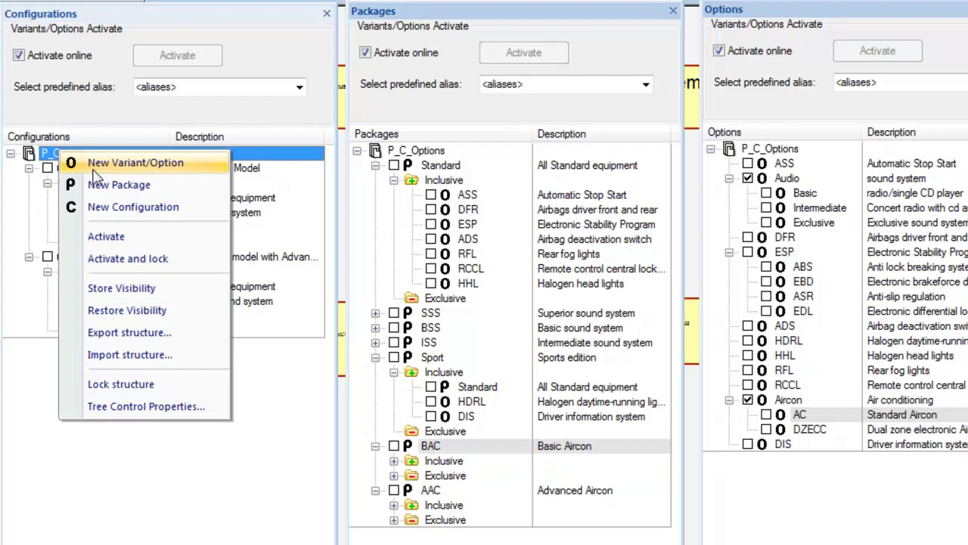
{"action": "left_click", "coordinate": [102, 207]}
{"action": "double_click", "coordinate": [500, 42]}
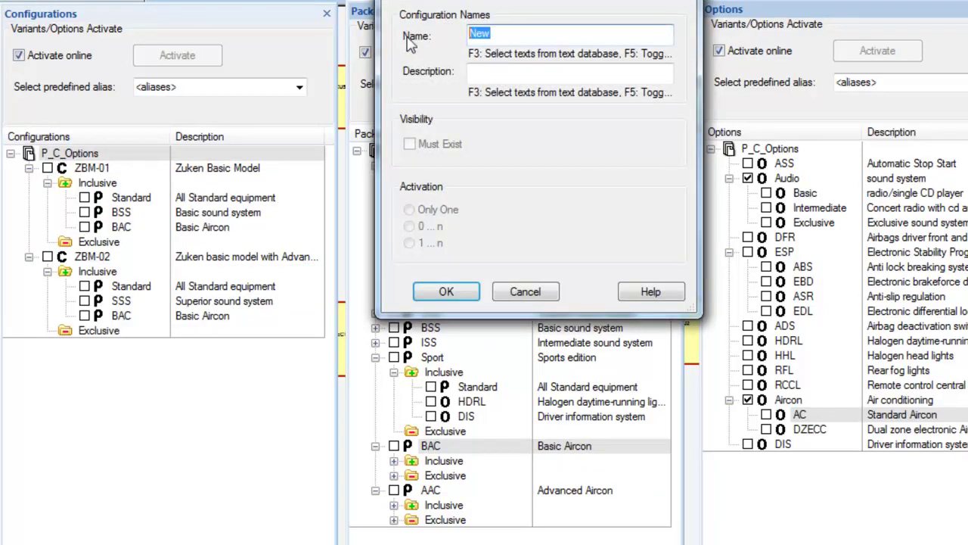
{"action": "type", "text": "ZSM"}
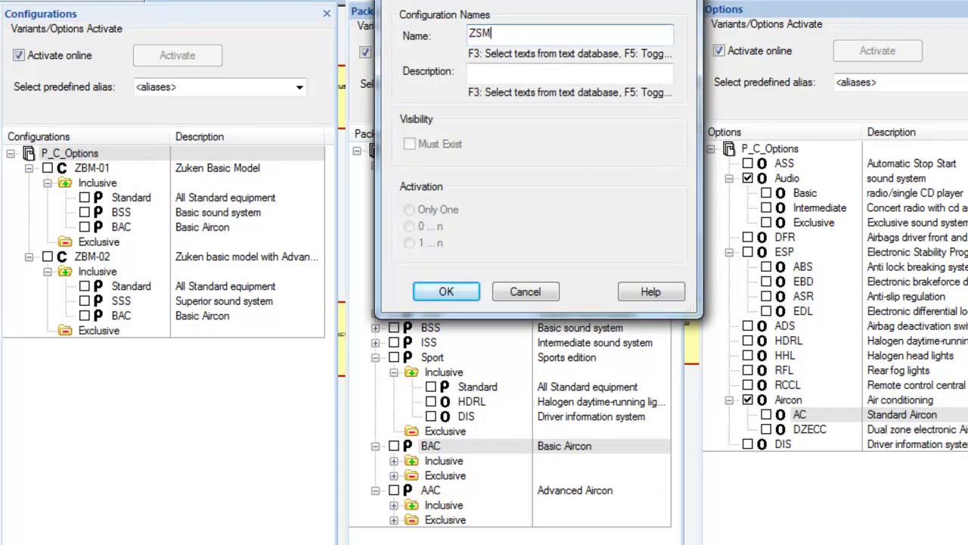
{"action": "type", "text": "-01"}
{"action": "left_click", "coordinate": [519, 75]}
{"action": "type", "text": "Zuken sports model"}
{"action": "key", "text": "Return"}
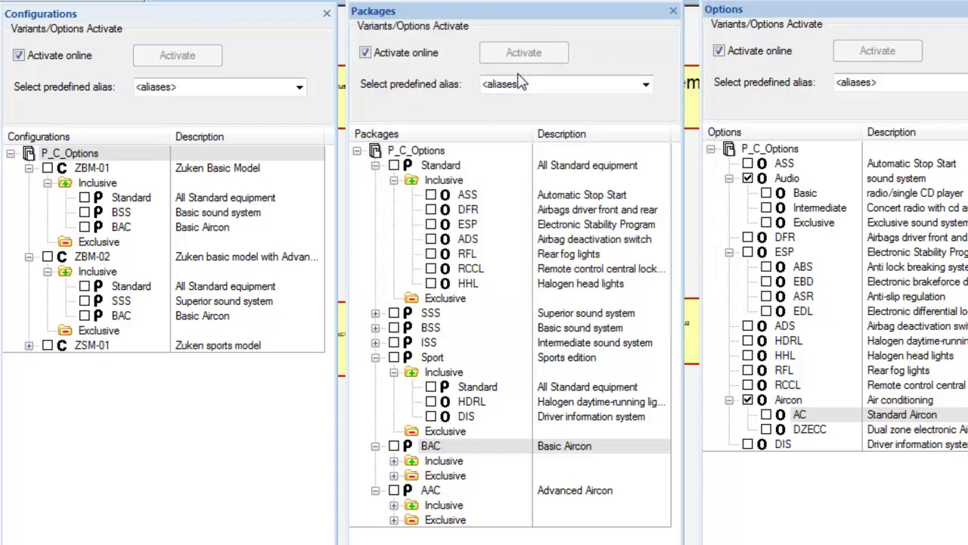
Drag the Sport, ISS and AAC packages into ZSM-01's Inclusive folder
{"action": "left_click", "coordinate": [28, 345]}
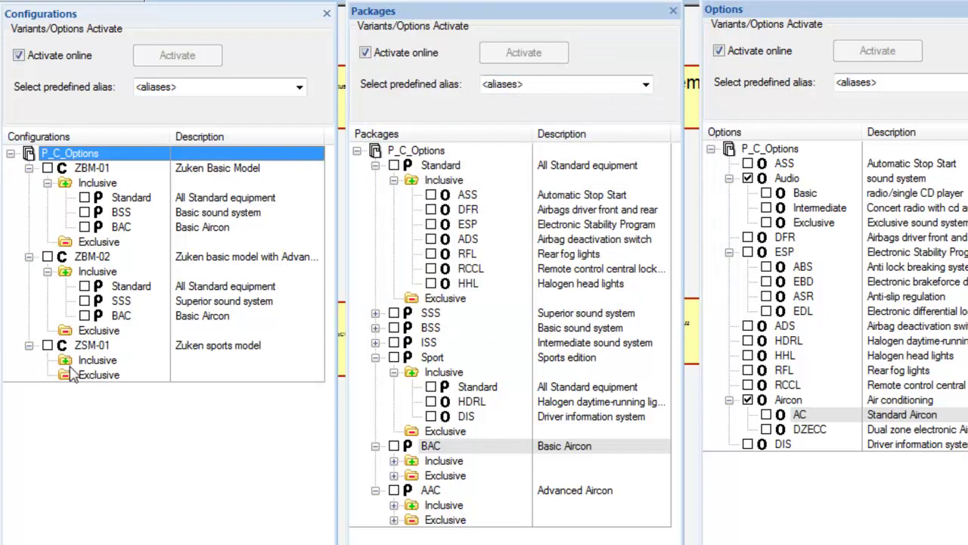
{"action": "left_click_drag", "start_coordinate": [435, 358], "coordinate": [133, 359]}
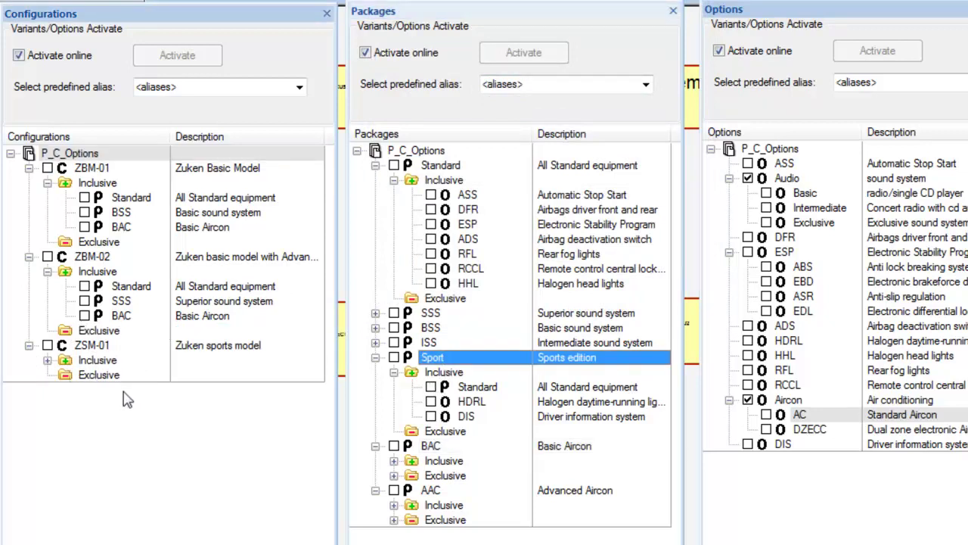
{"action": "left_click", "coordinate": [47, 360]}
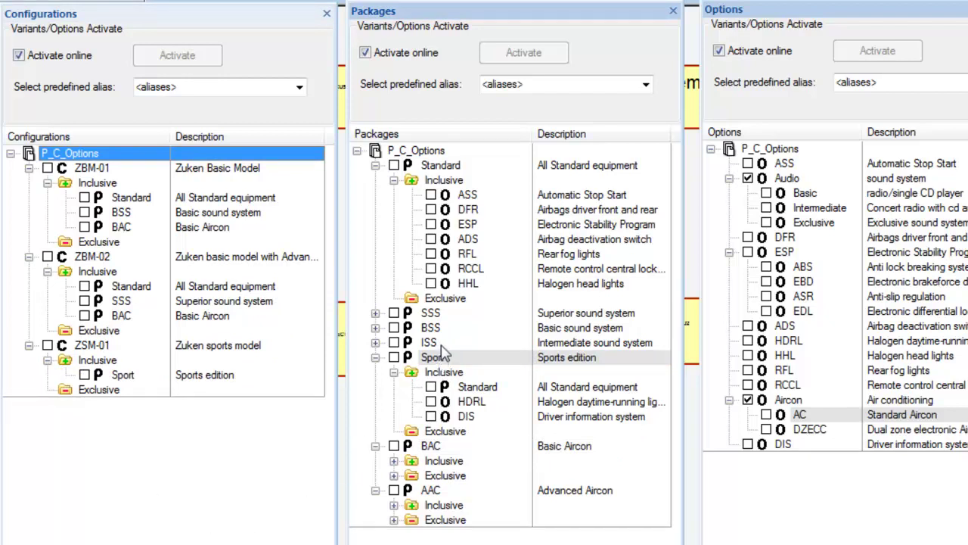
{"action": "left_click_drag", "start_coordinate": [430, 343], "coordinate": [91, 361]}
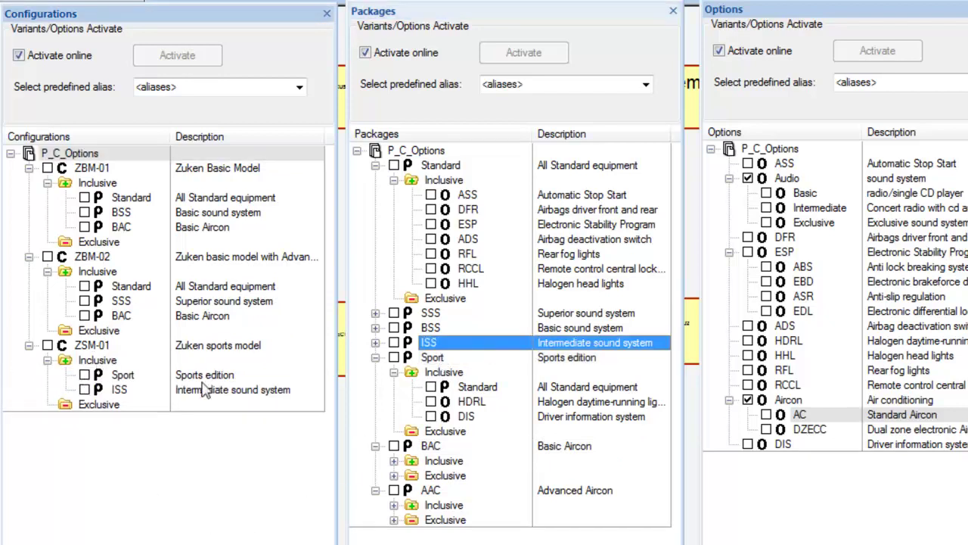
{"action": "left_click_drag", "start_coordinate": [429, 490], "coordinate": [112, 361]}
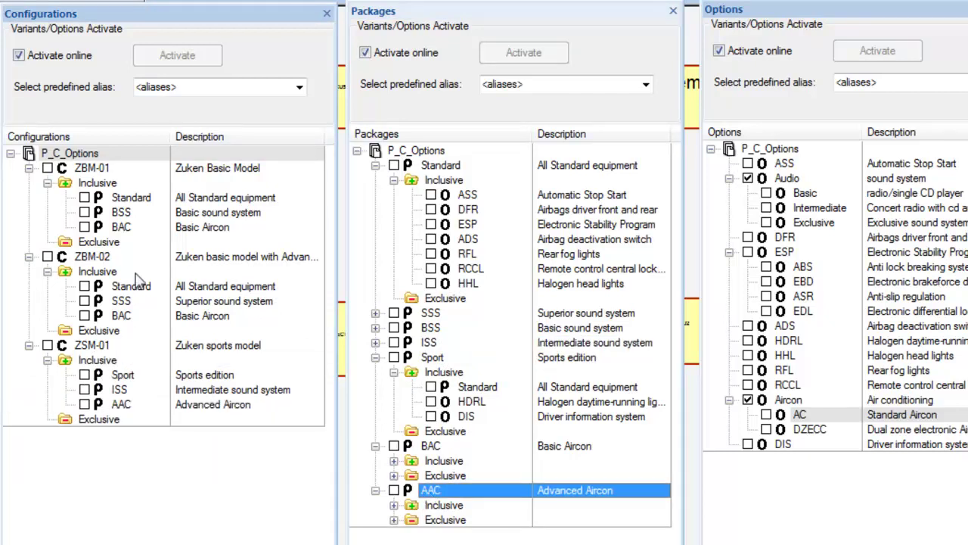
Create configuration ZSM-02 described as 'Zuken sports model advanced sound' and expand it
{"action": "right_click", "coordinate": [86, 155]}
{"action": "left_click", "coordinate": [168, 213]}
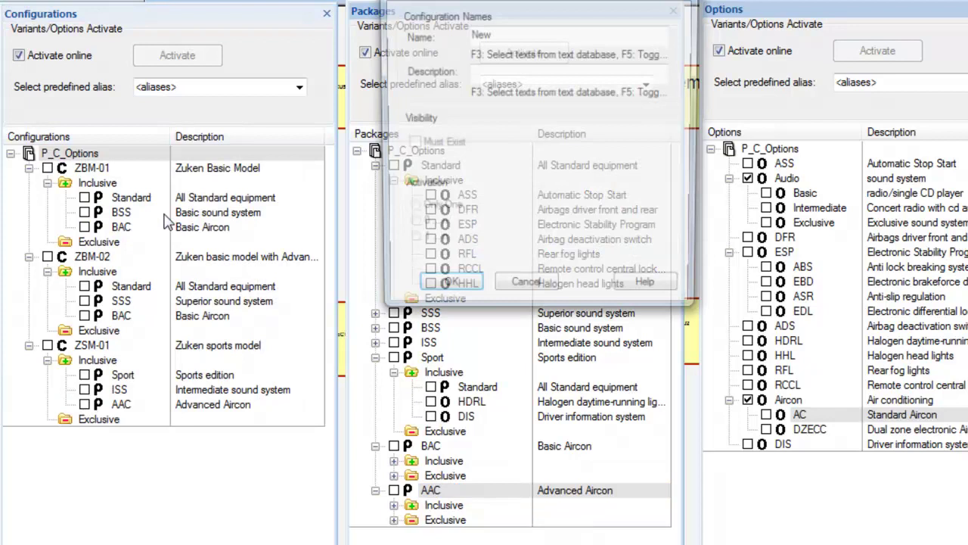
{"action": "double_click", "coordinate": [513, 39]}
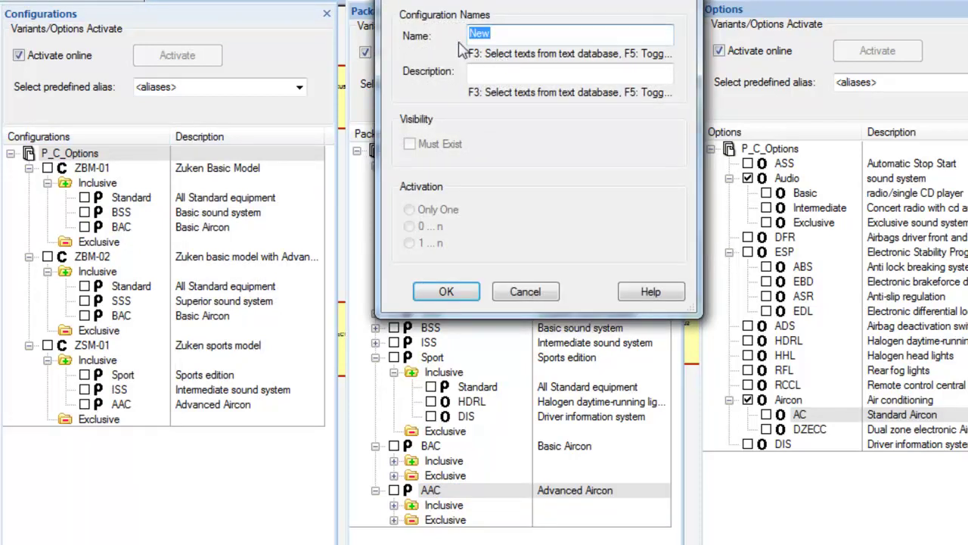
{"action": "type", "text": "ZSM-02"}
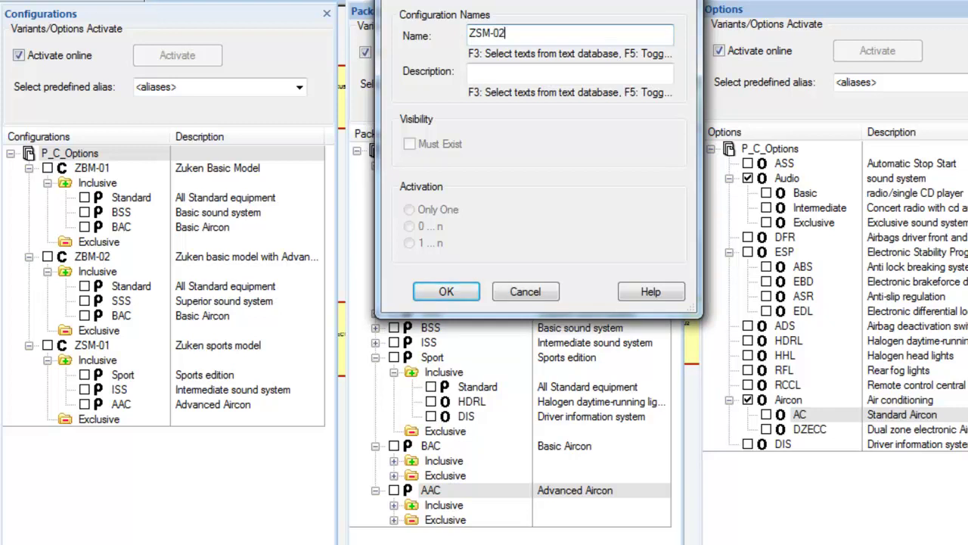
{"action": "key", "text": "Tab"}
{"action": "type", "text": "Zuken sports model advanced sound"}
{"action": "key", "text": "Return"}
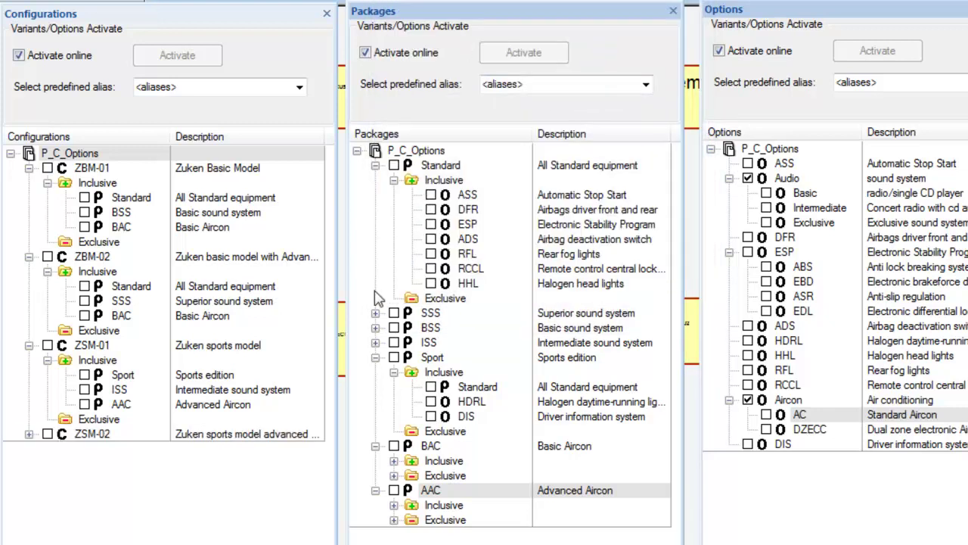
{"action": "left_click", "coordinate": [29, 433]}
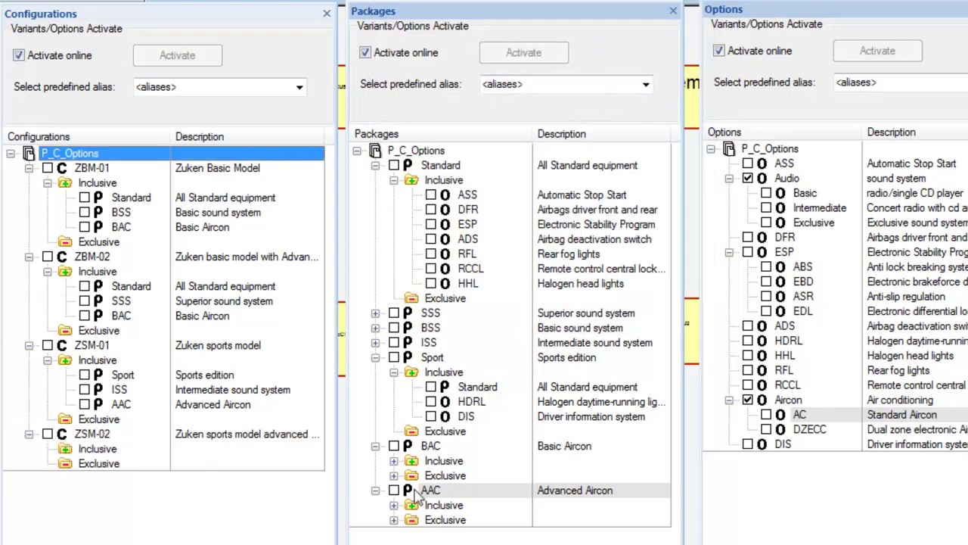
Drag the Sport, SSS and AAC packages into ZSM-02's Inclusive folder
{"action": "left_click_drag", "start_coordinate": [436, 362], "coordinate": [119, 449]}
{"action": "left_click_drag", "start_coordinate": [437, 313], "coordinate": [122, 460]}
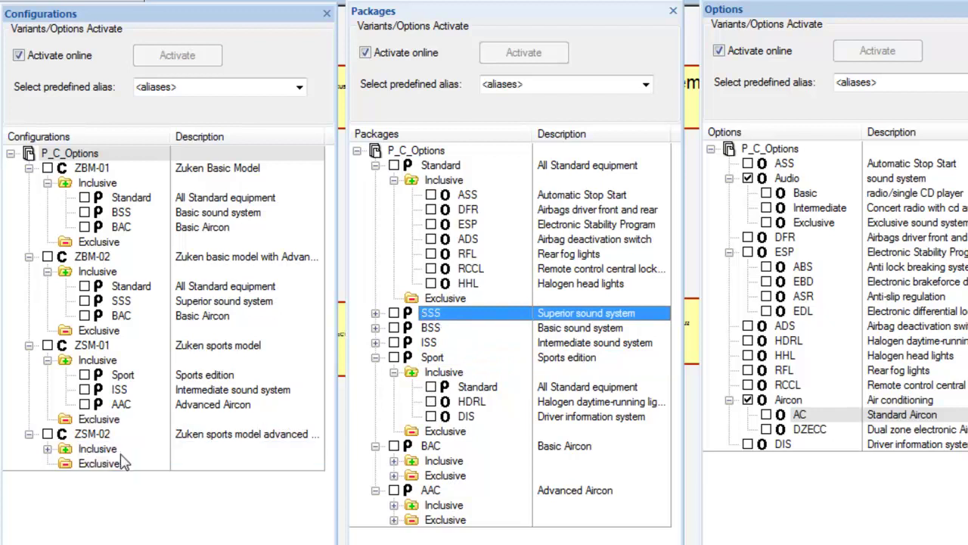
{"action": "left_click_drag", "start_coordinate": [453, 494], "coordinate": [149, 454]}
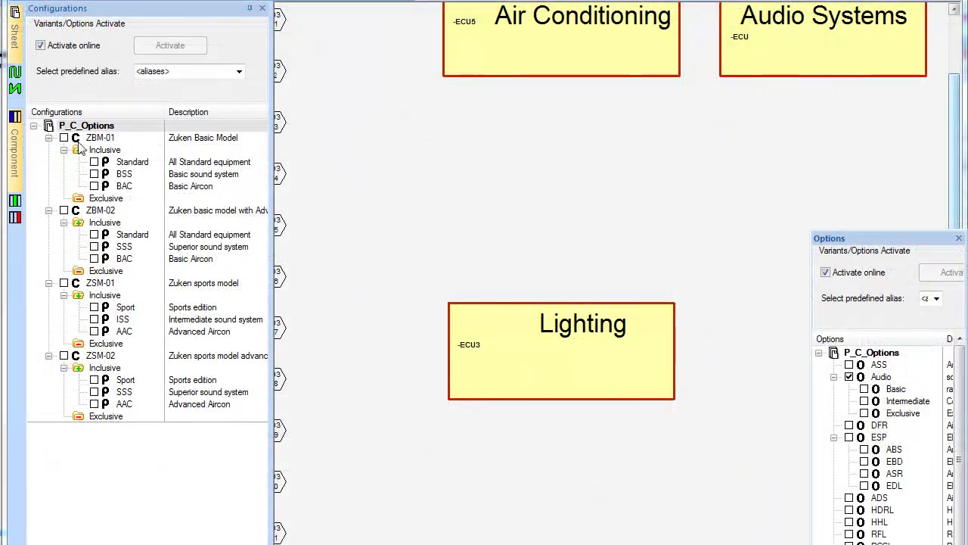
Toggle ZBM-01 on and off, then activate ZBM-02 to show Basic Aircon and Exclusive sound system
{"action": "left_click", "coordinate": [64, 139]}
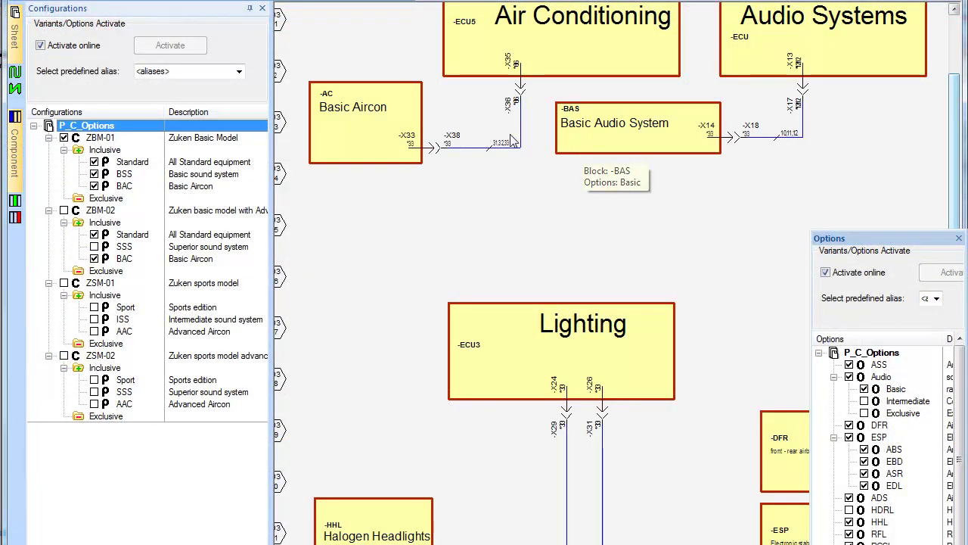
{"action": "mouse_move", "coordinate": [391, 145]}
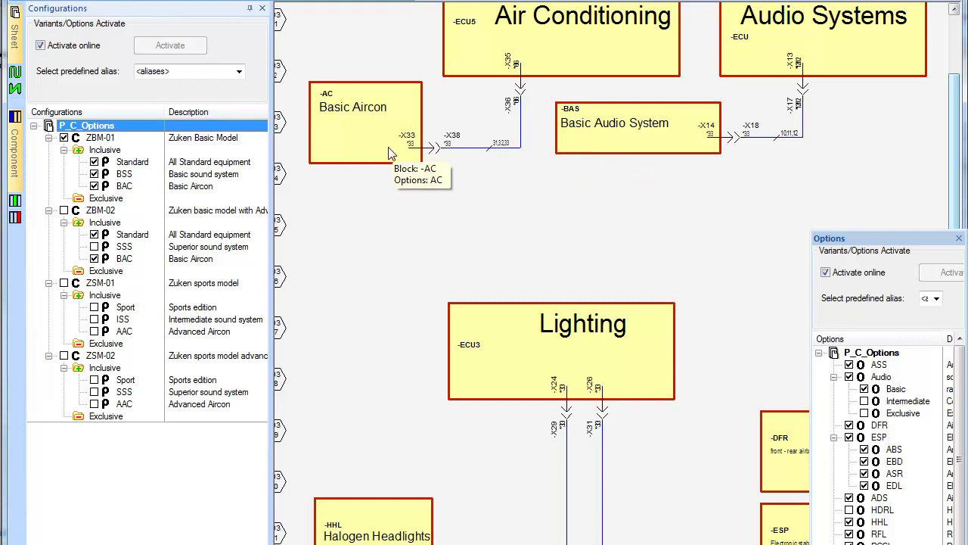
{"action": "left_click", "coordinate": [64, 138]}
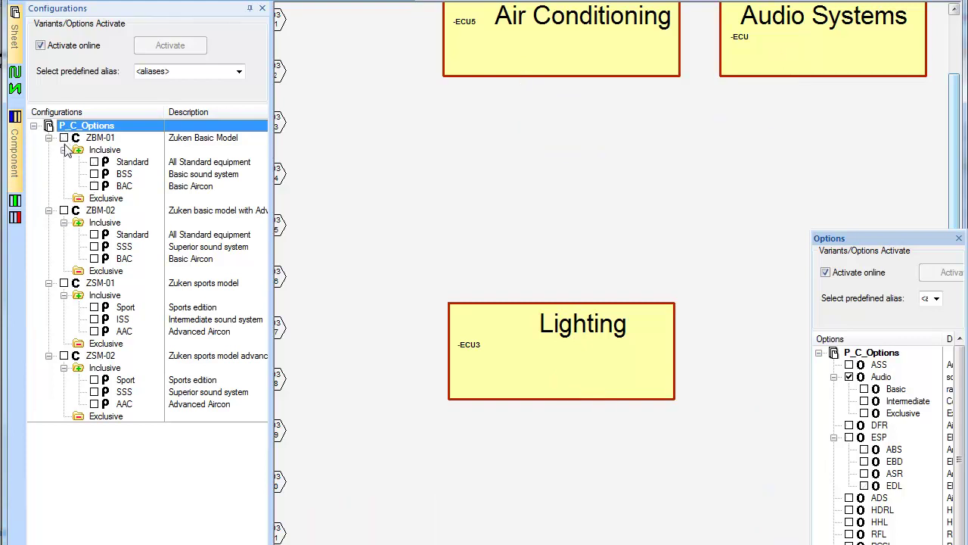
{"action": "left_click", "coordinate": [64, 212]}
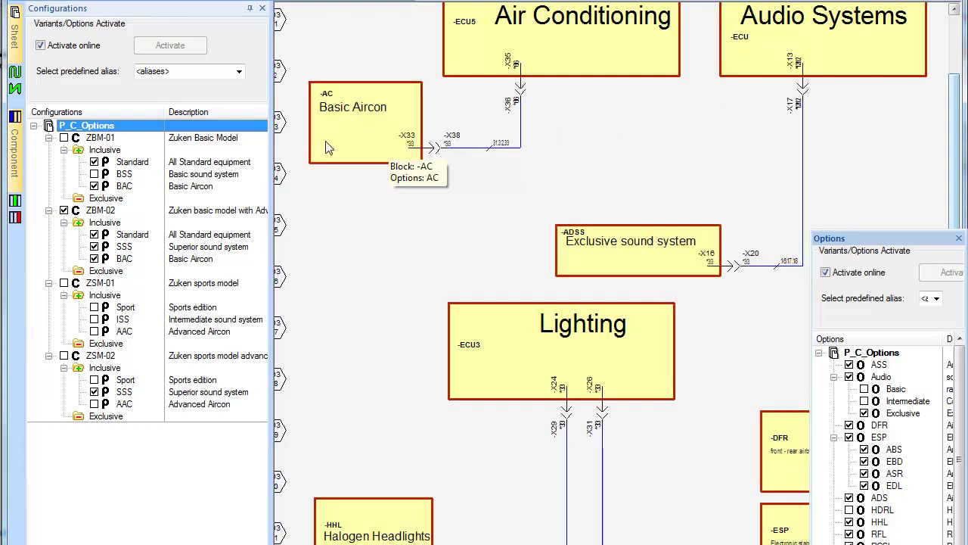
Swap ZBM-02 for ZSM-01 and inspect the Dual zone Aircon, Intermediate sound and Daytime lights blocks
{"action": "left_click", "coordinate": [64, 210]}
{"action": "left_click", "coordinate": [64, 283]}
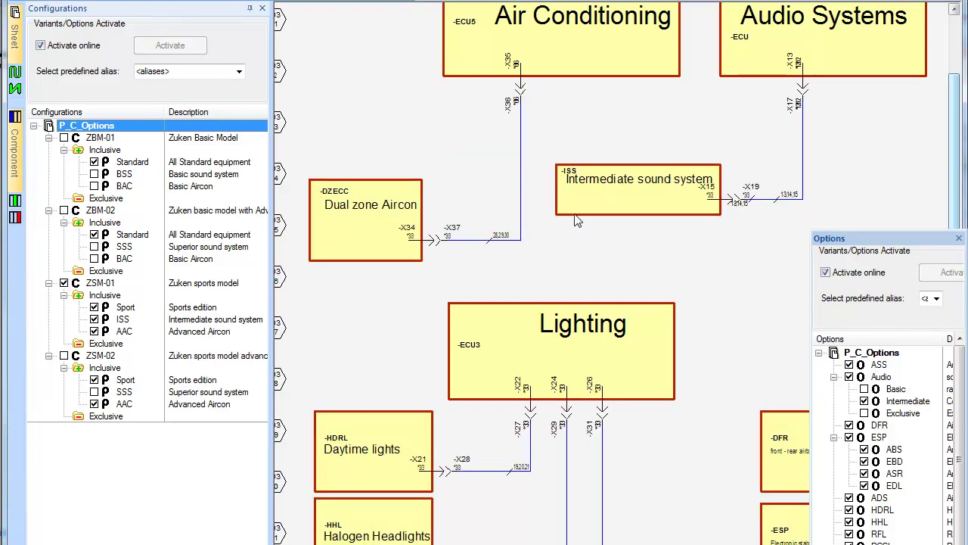
{"action": "mouse_move", "coordinate": [575, 216]}
{"action": "mouse_move", "coordinate": [366, 245]}
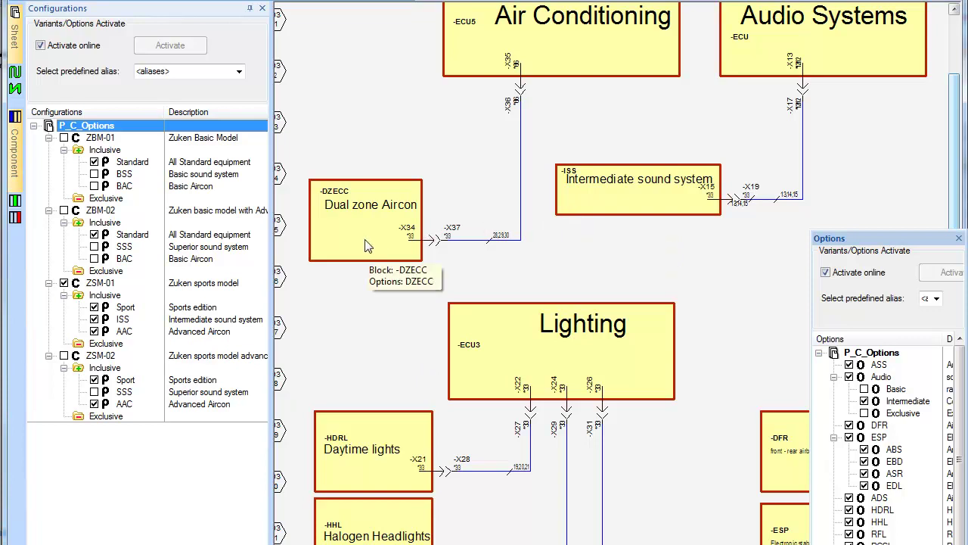
{"action": "mouse_move", "coordinate": [352, 476]}
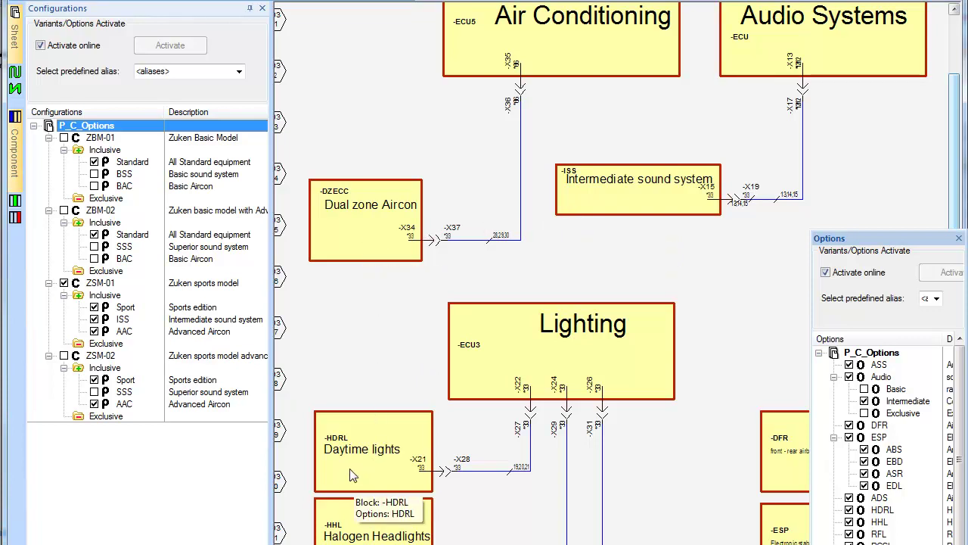
Replace ZSM-01 with ZSM-02 as the active configuration in the Configurations window
{"action": "left_click", "coordinate": [64, 282]}
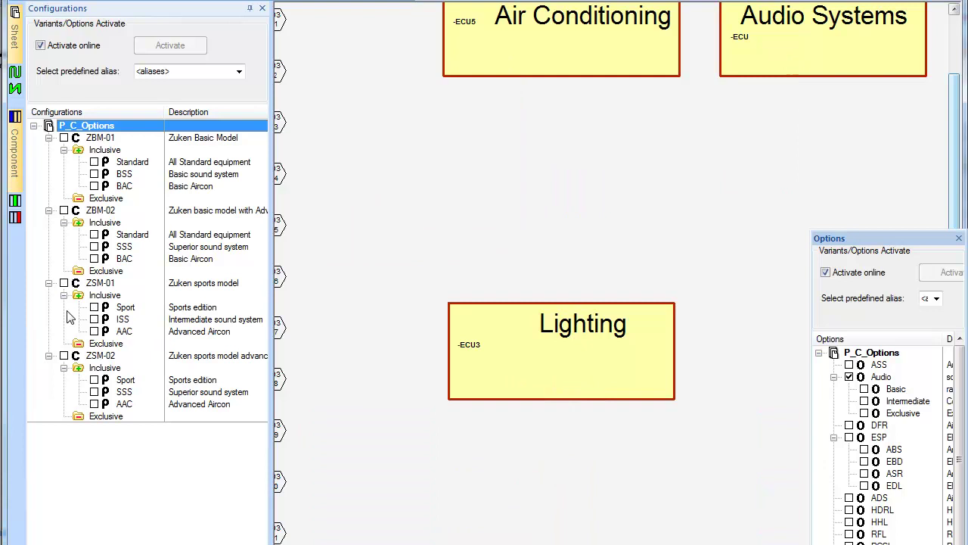
{"action": "left_click", "coordinate": [64, 356]}
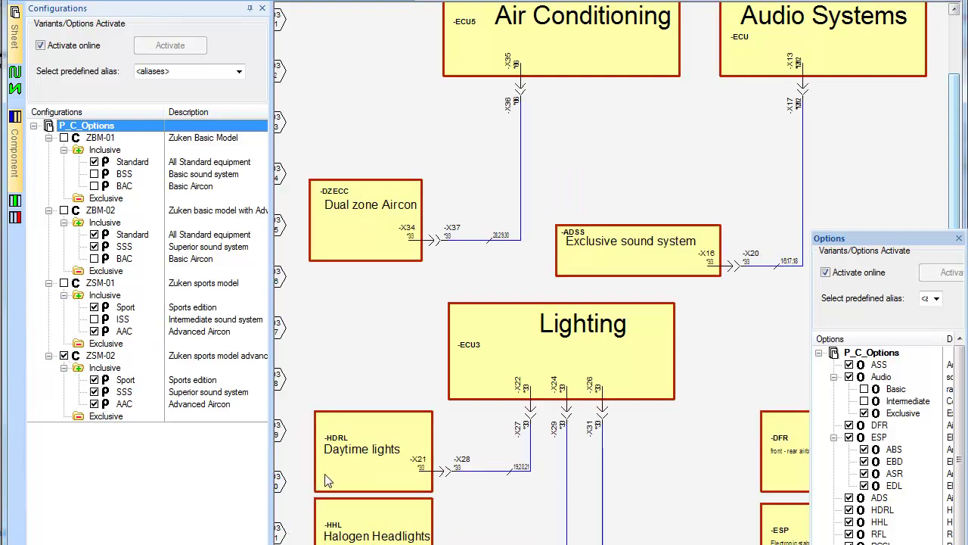